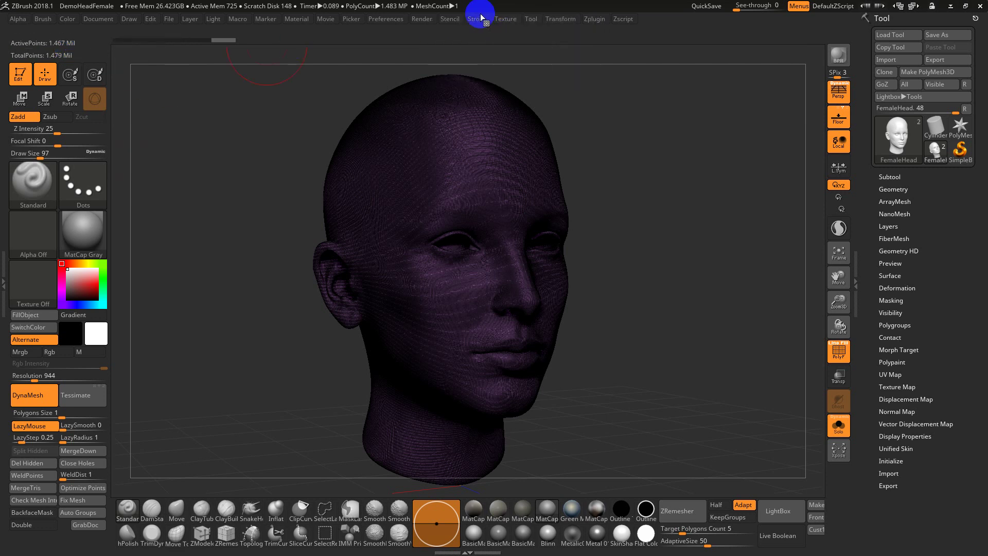
Step: Pre-process the current head subtool with Decimation Master
click(596, 20)
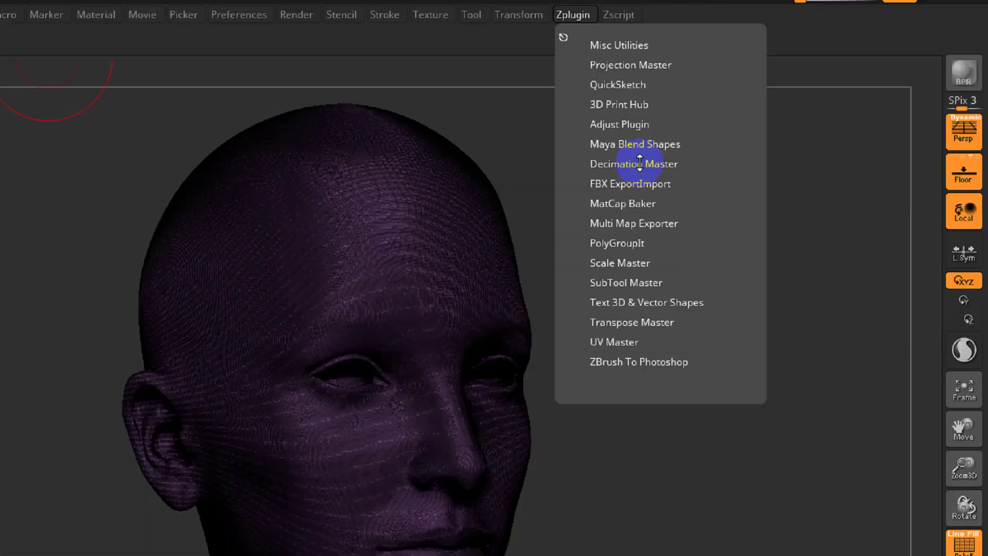
key(F5)
click(653, 372)
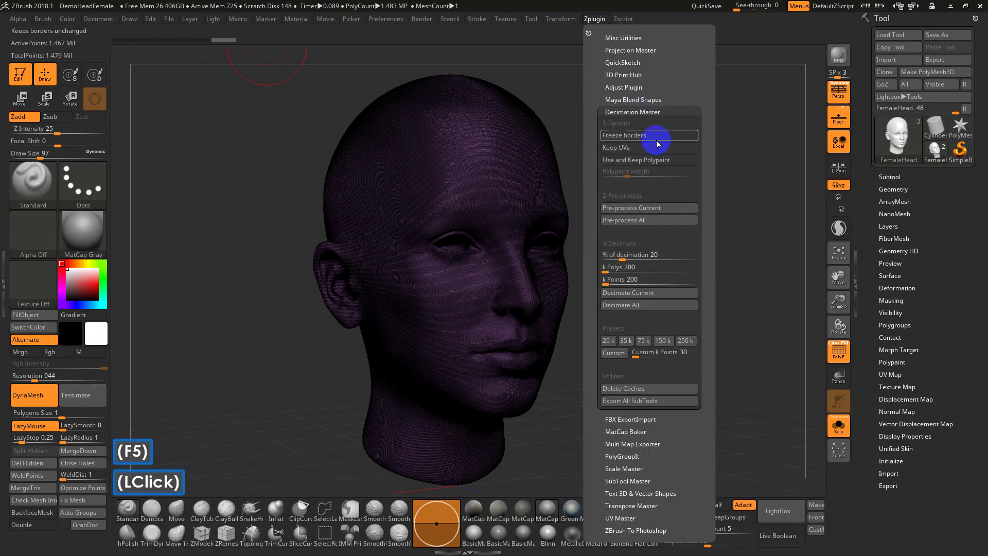
click(661, 207)
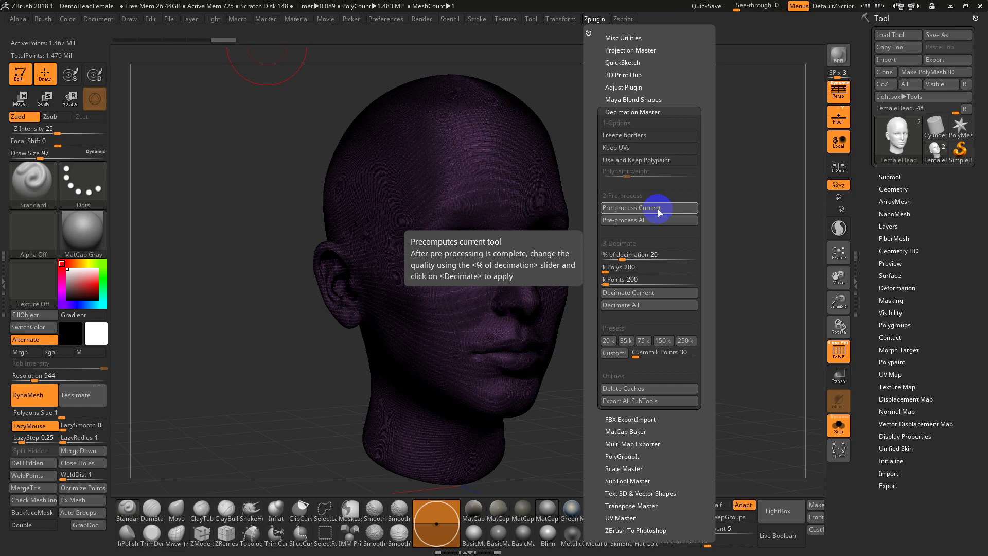
click(658, 208)
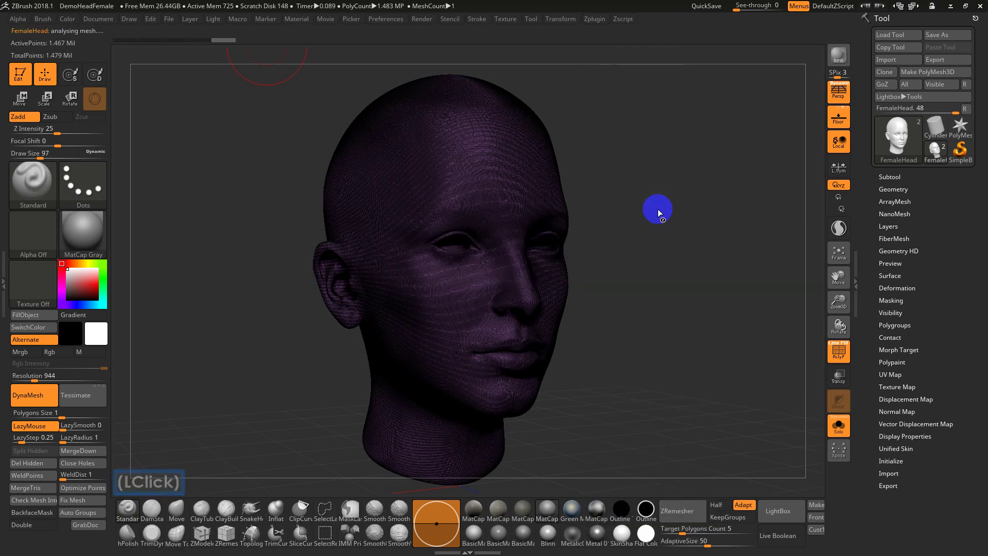
key(ctrl)
key(ctrl+F10)
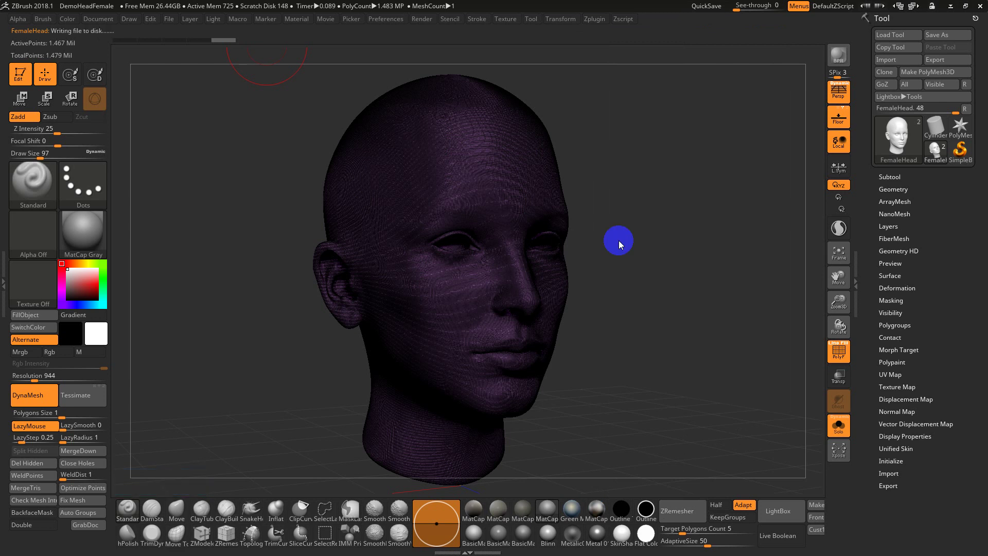
Step: Set the Decimation Master target to 500 k Polys
click(596, 19)
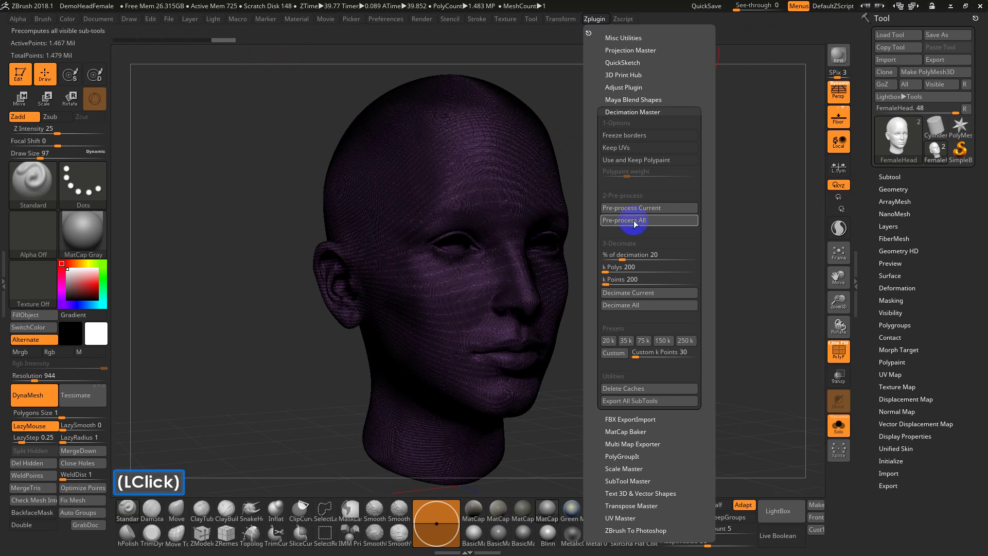
click(619, 256)
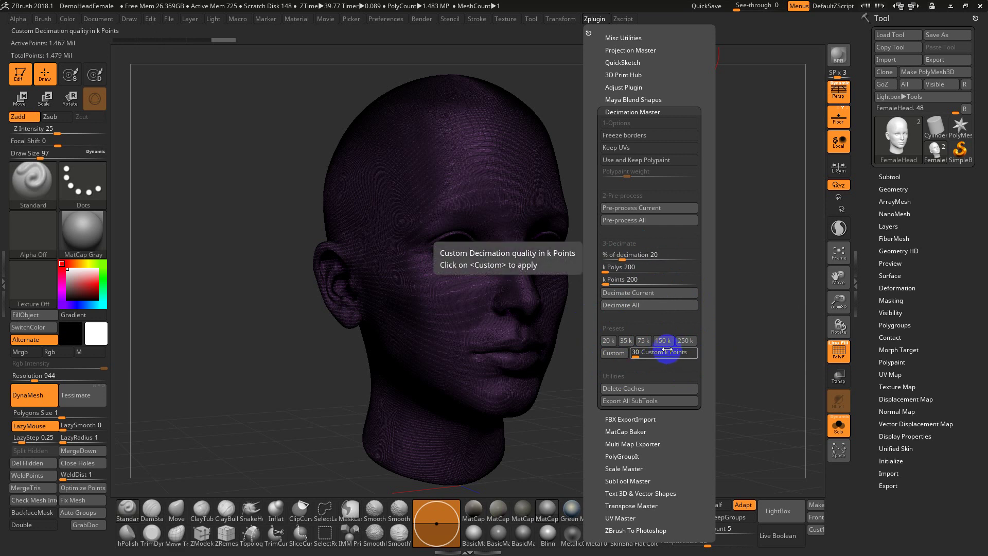
click(662, 304)
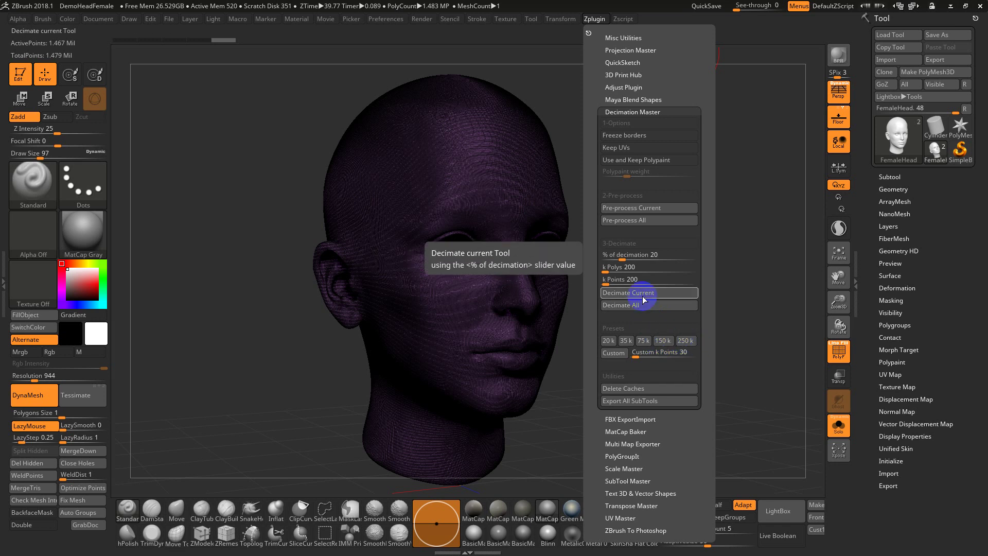
click(636, 268)
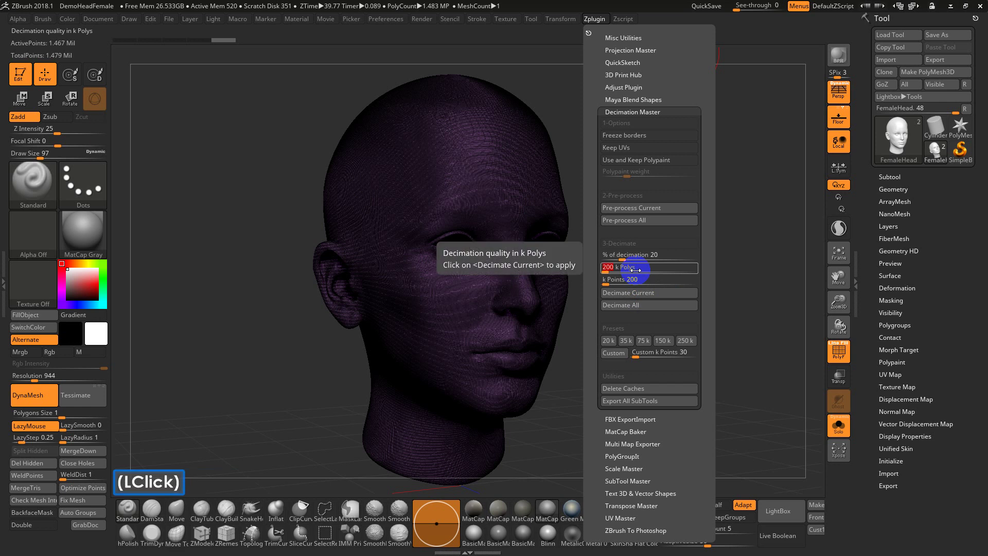
text(500)
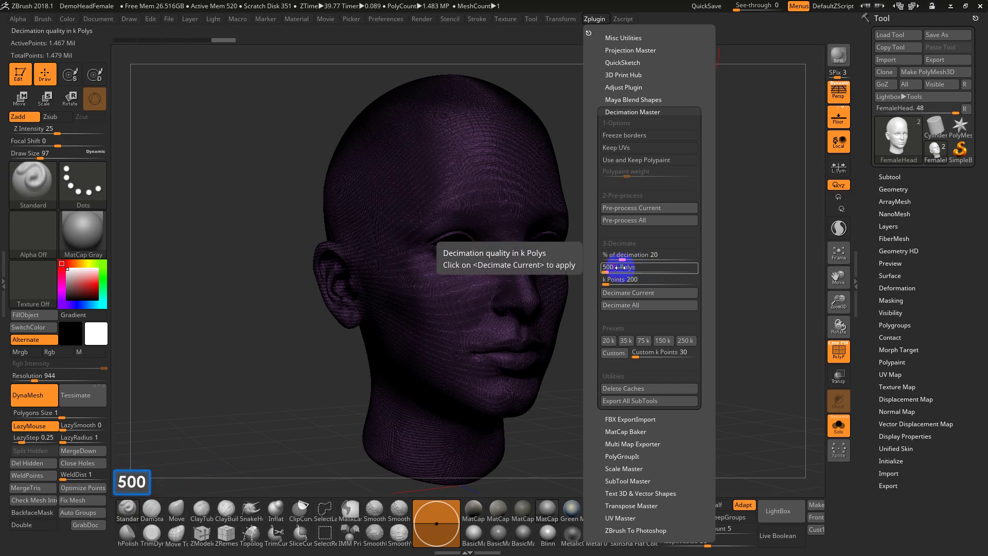
key(Return)
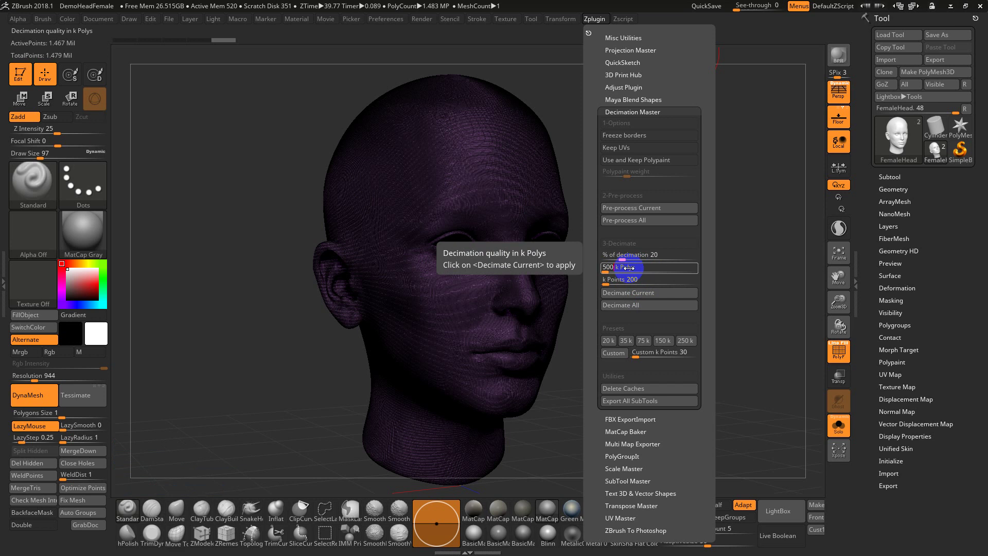
click(629, 268)
key(Return)
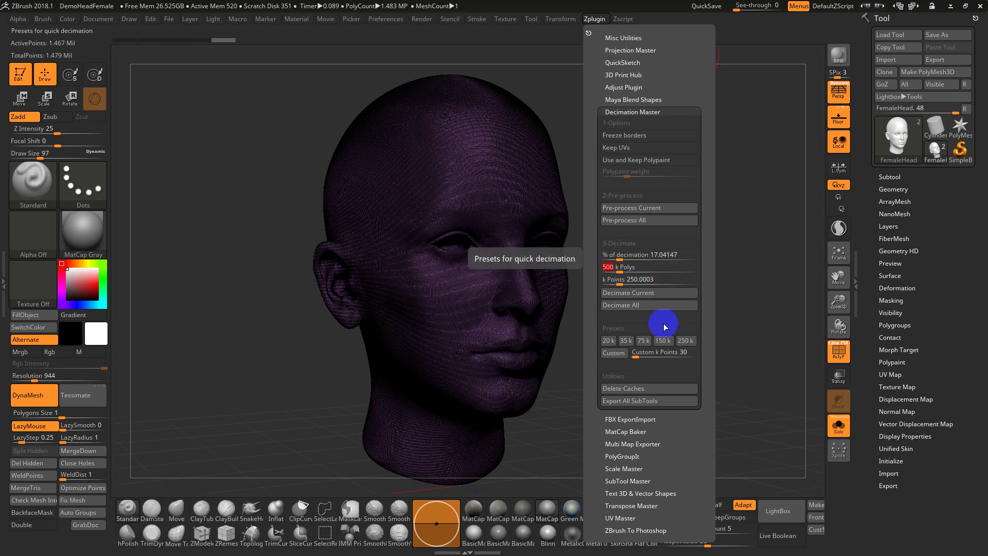
Step: Decimate the head with the 150 k points preset
click(684, 344)
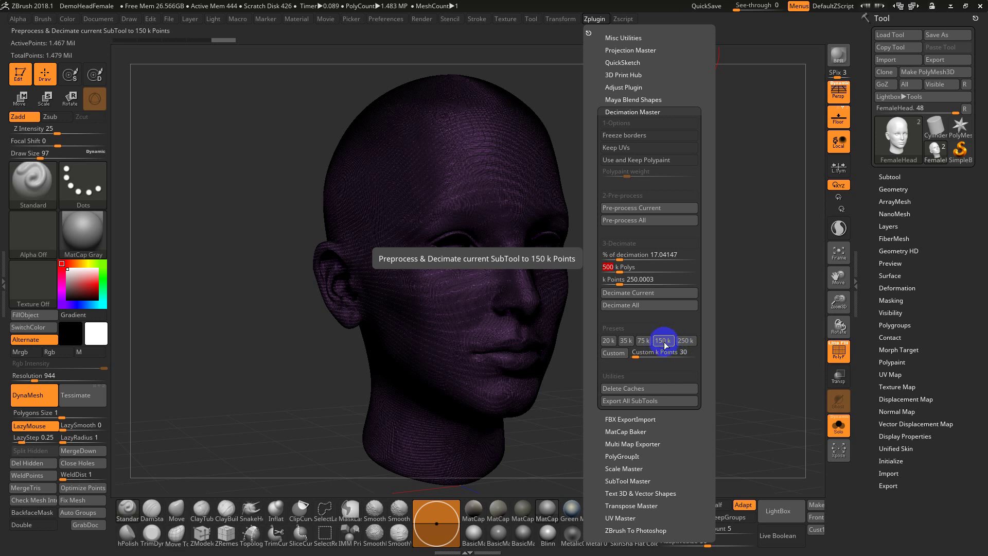
click(664, 342)
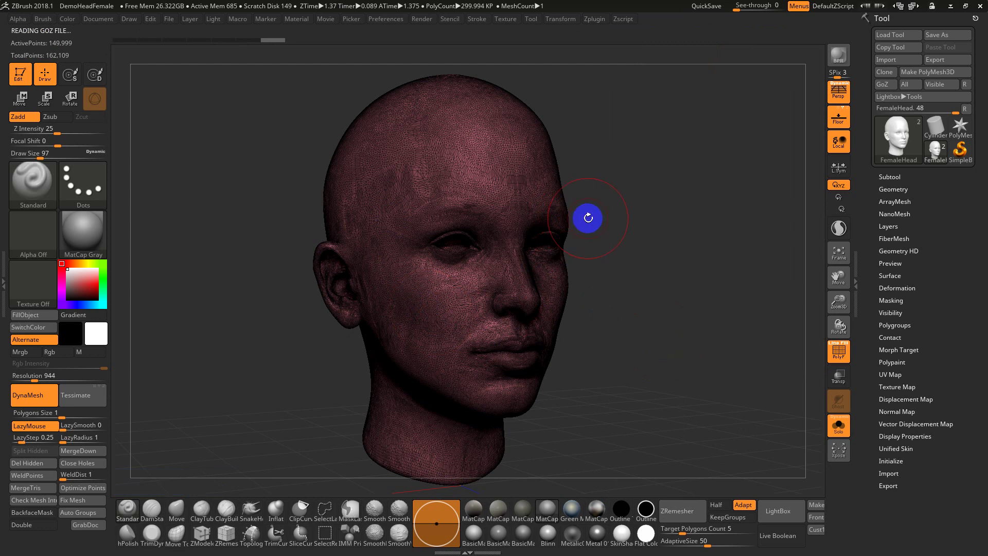
Step: Switch the head's material to Flat Color to show the decimated wireframe clearly around the eyes
alt+drag(612, 217, 738, 295)
key(s)
click(485, 276)
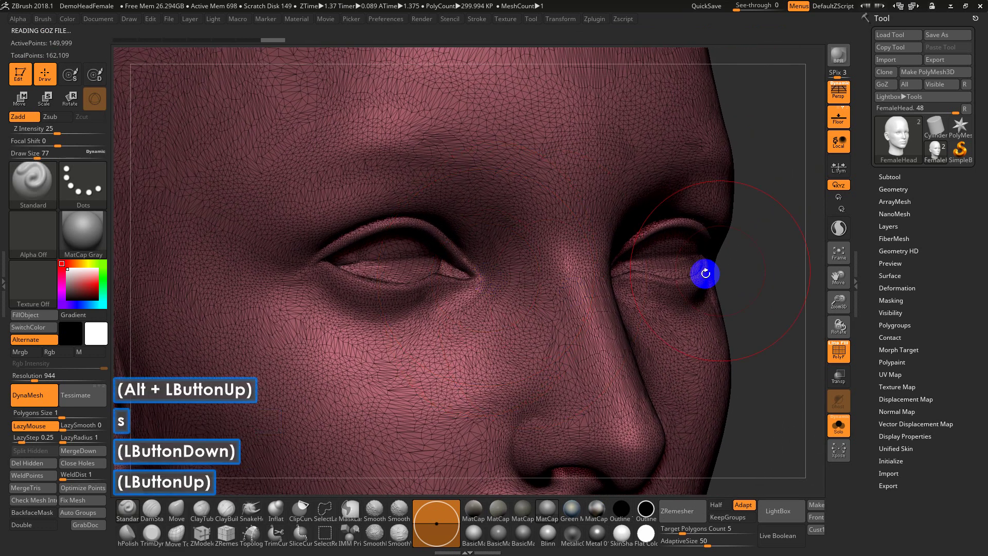
mouse_move(739, 240)
mouse_down()
mouse_move(743, 218)
mouse_move(743, 478)
mouse_up()
click(646, 533)
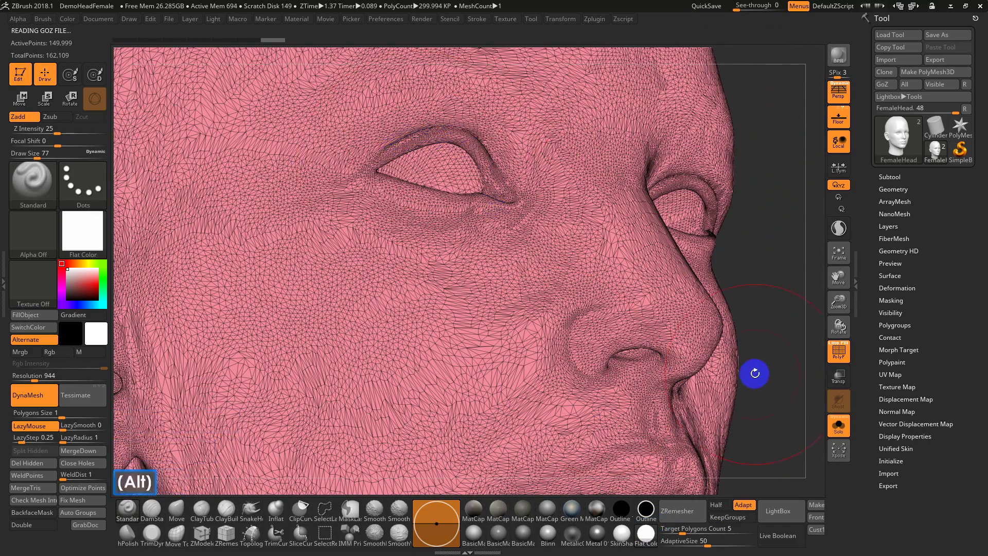
Step: Examine the decimated triangles around the nose and mouth, under the neck, and across the whole front of the head
alt+drag(754, 362, 740, 257)
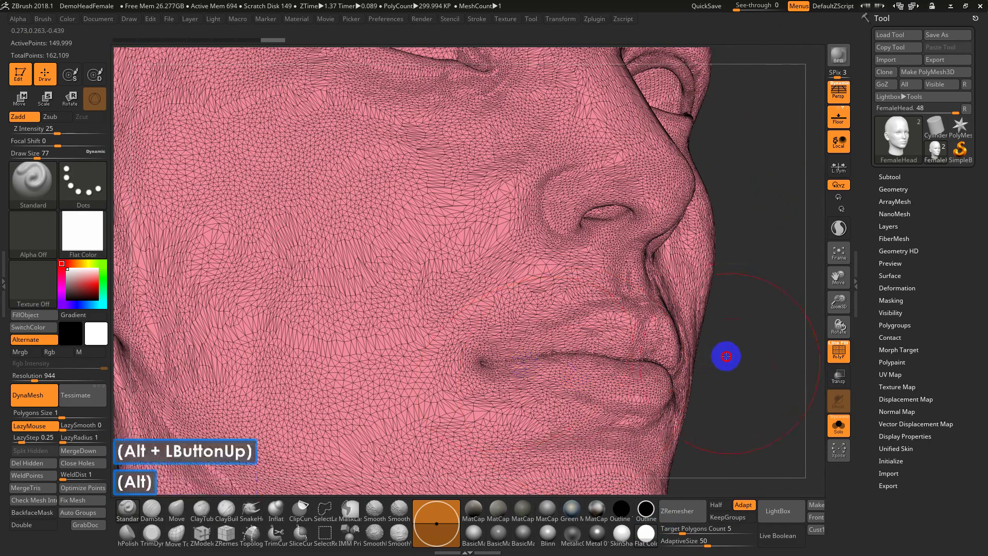
alt+drag(726, 355, 741, 416)
alt+drag(764, 321, 742, 221)
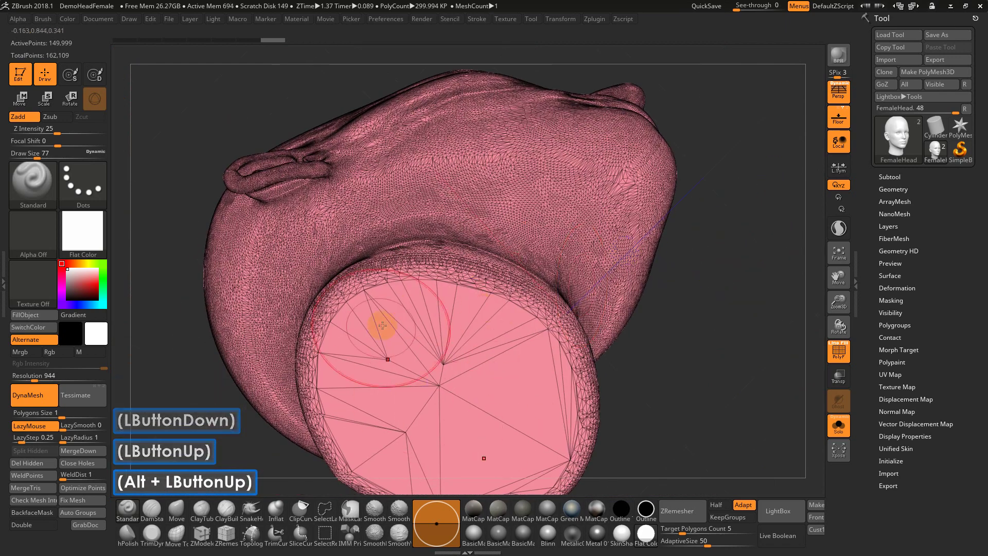
mouse_move(697, 383)
alt+mouse_down()
mouse_move(697, 349)
mouse_move(697, 391)
alt+mouse_up()
drag(697, 391, 700, 411)
drag(699, 412, 674, 309)
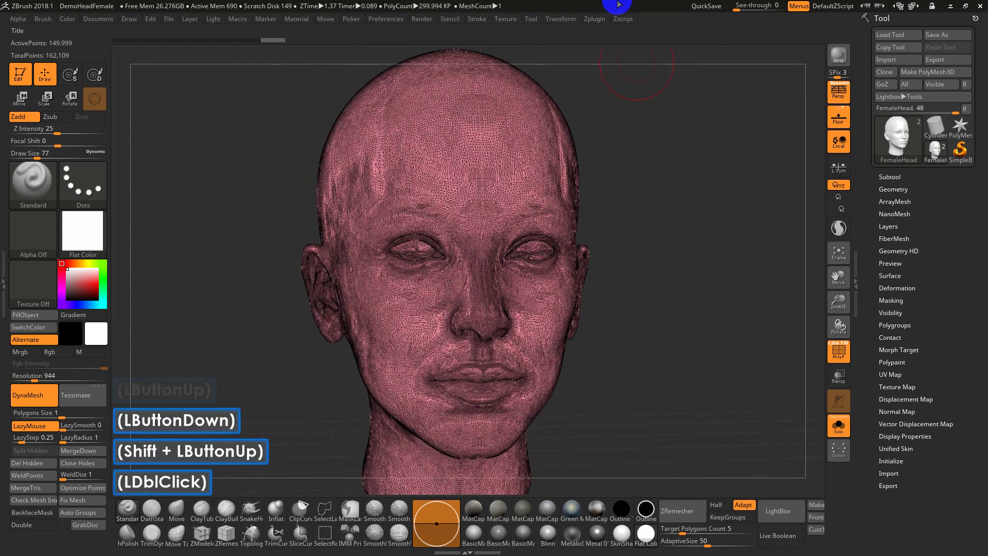
click(595, 19)
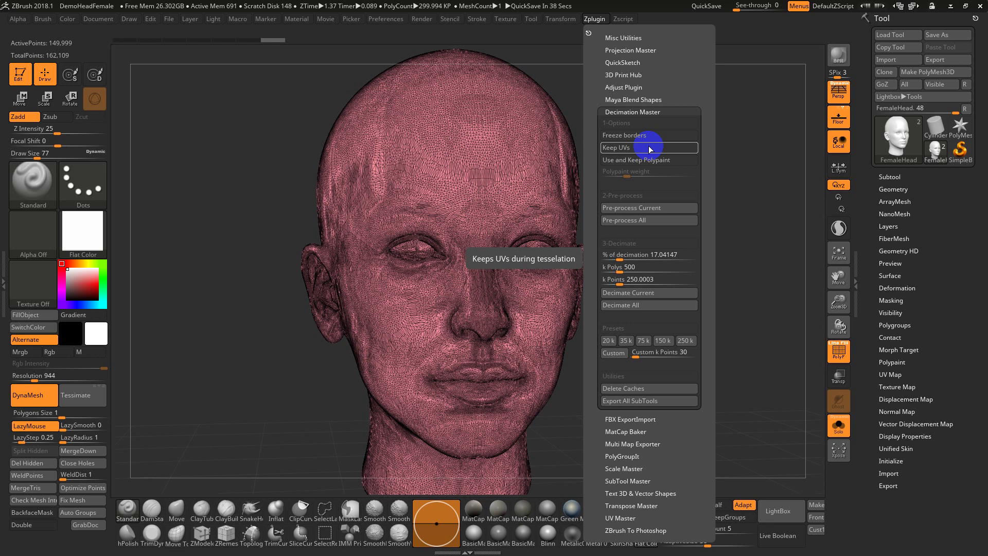
key(ctrl+F10)
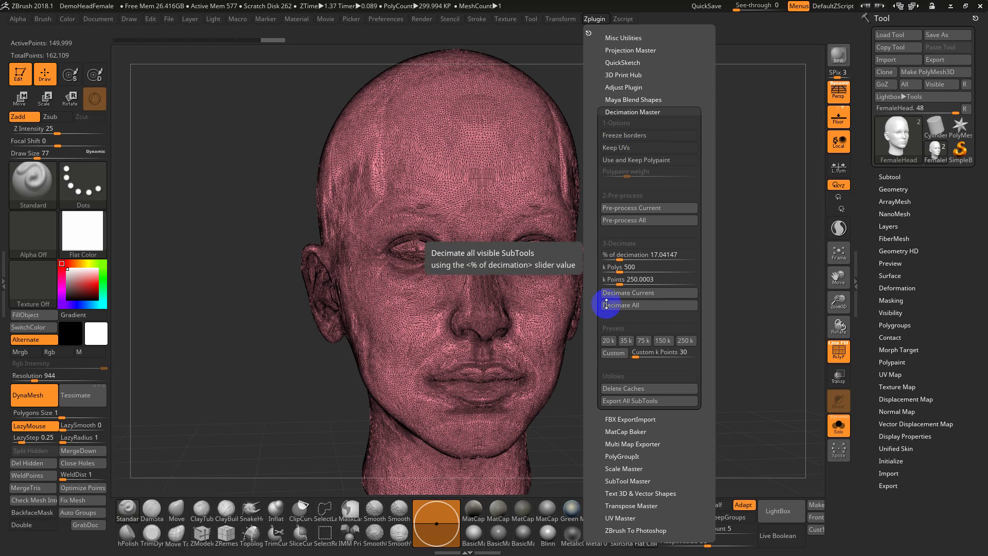
Step: Export the decimated head as FemaleHead.obj in OBJ format to the Downloads folder
drag(623, 240, 649, 252)
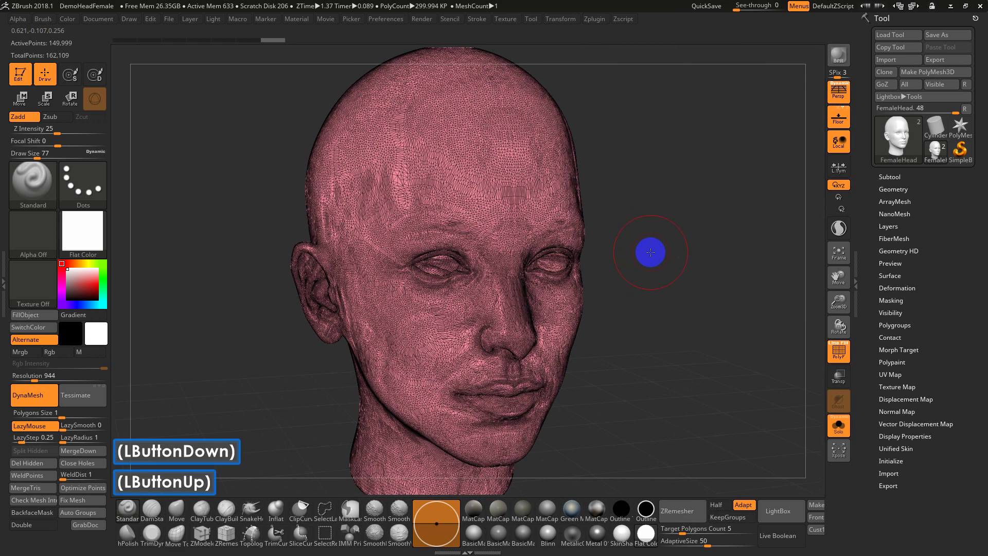
click(941, 61)
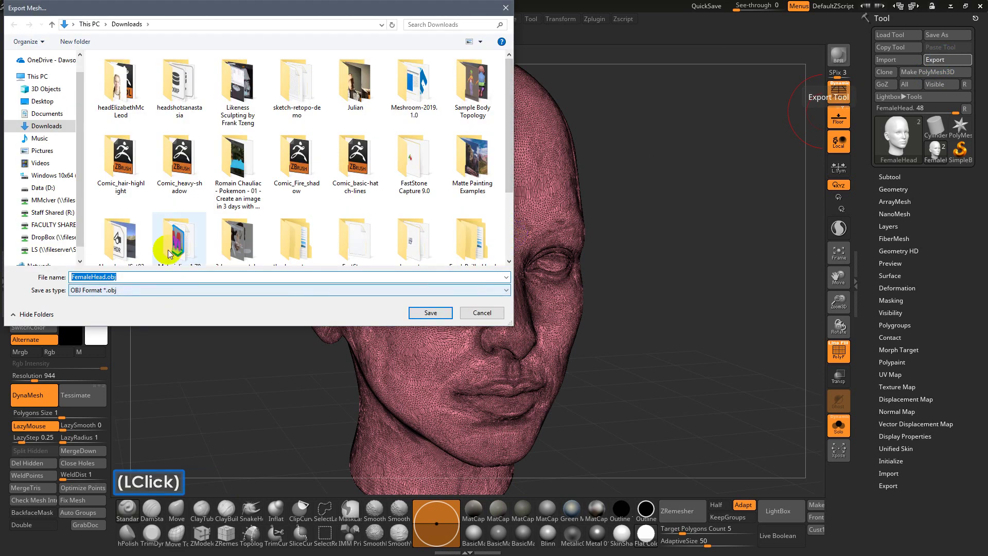
click(429, 313)
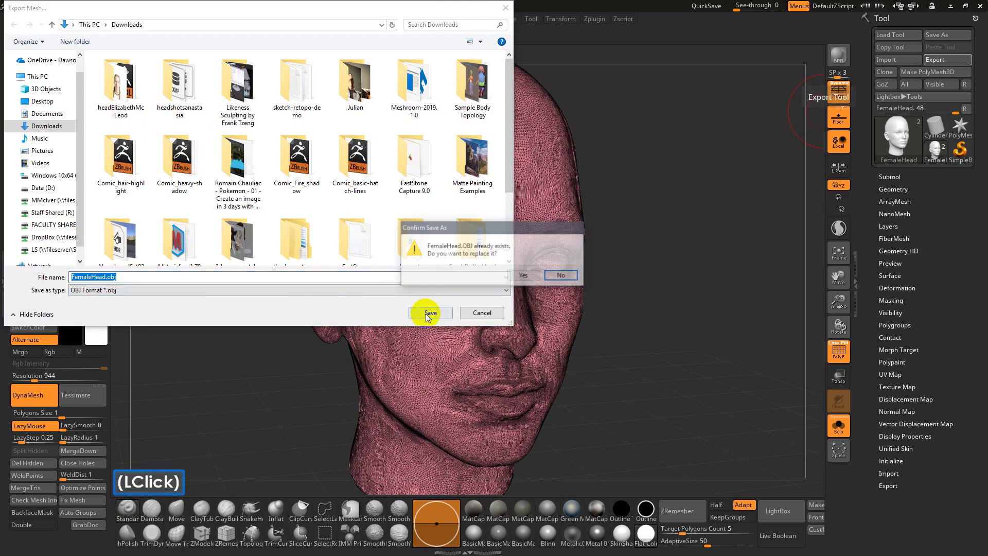